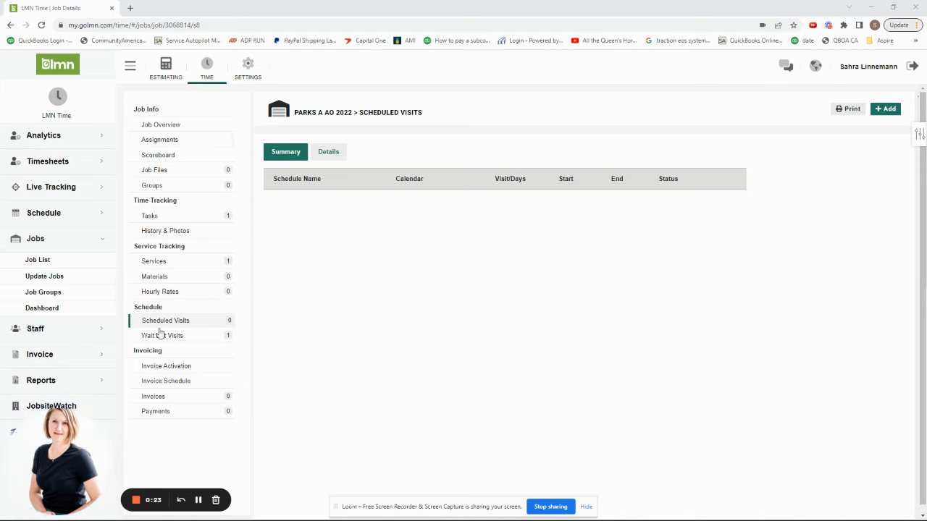
click(884, 110)
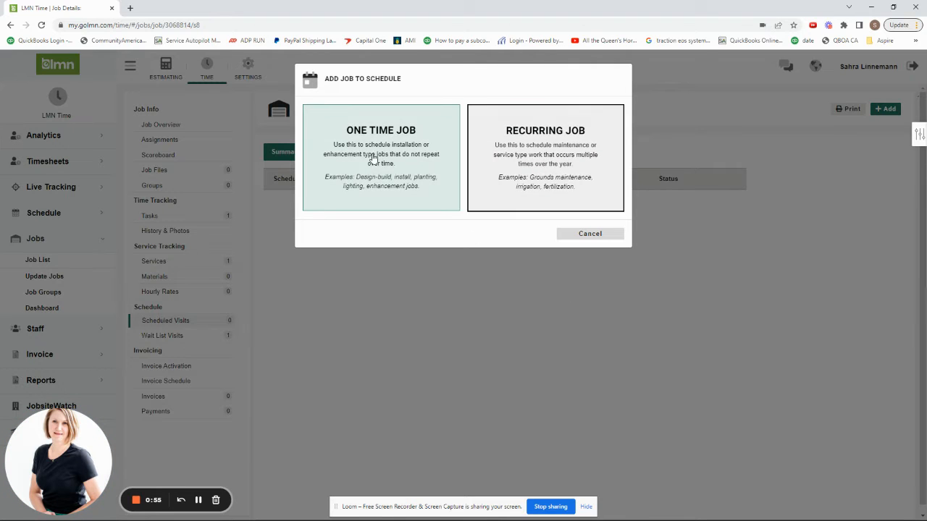
click(406, 155)
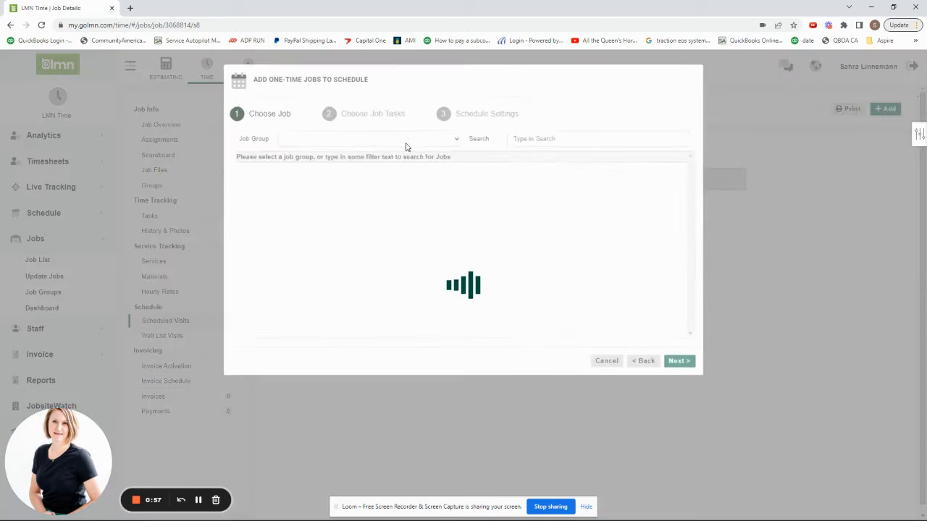
click(597, 143)
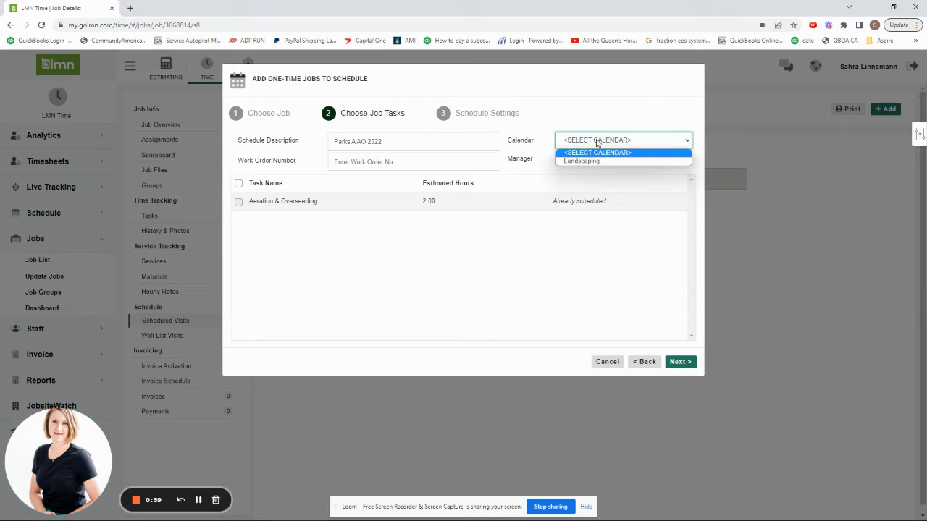
click(606, 361)
click(887, 108)
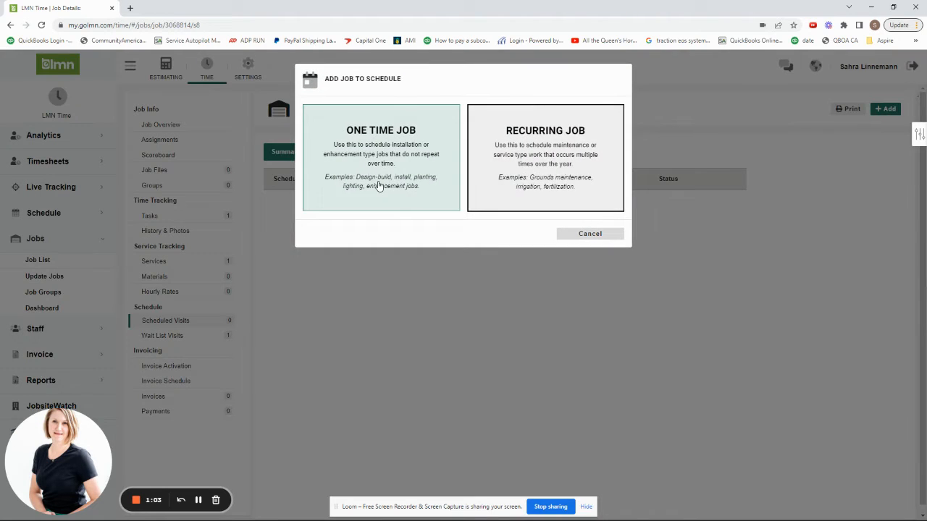
click(377, 186)
click(620, 142)
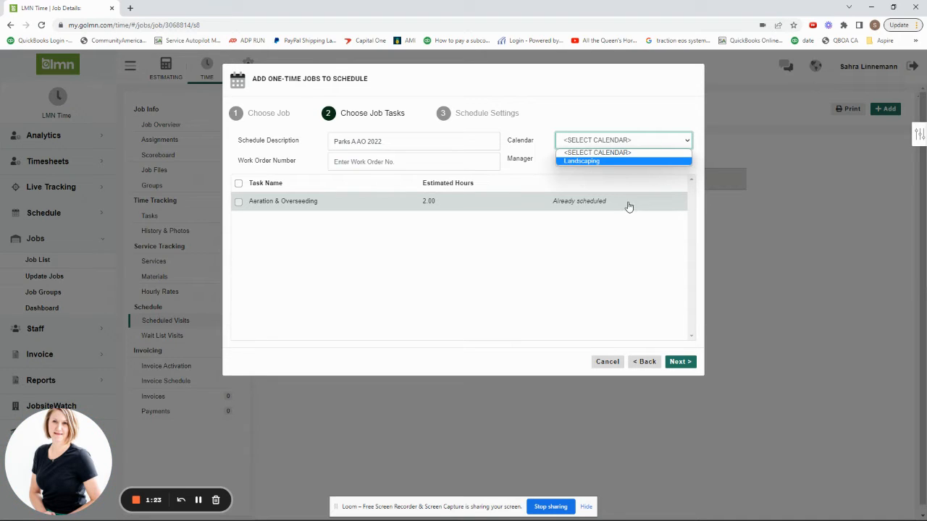
click(607, 362)
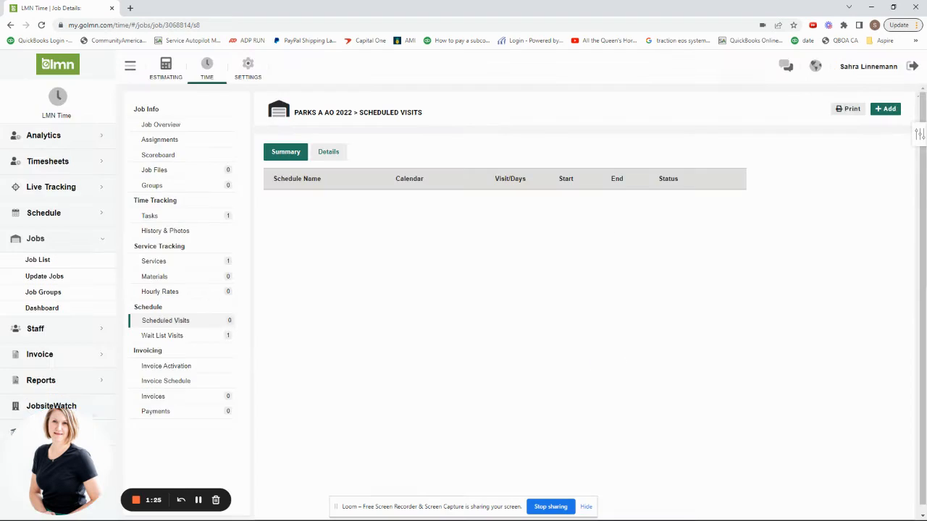
click(886, 108)
click(367, 157)
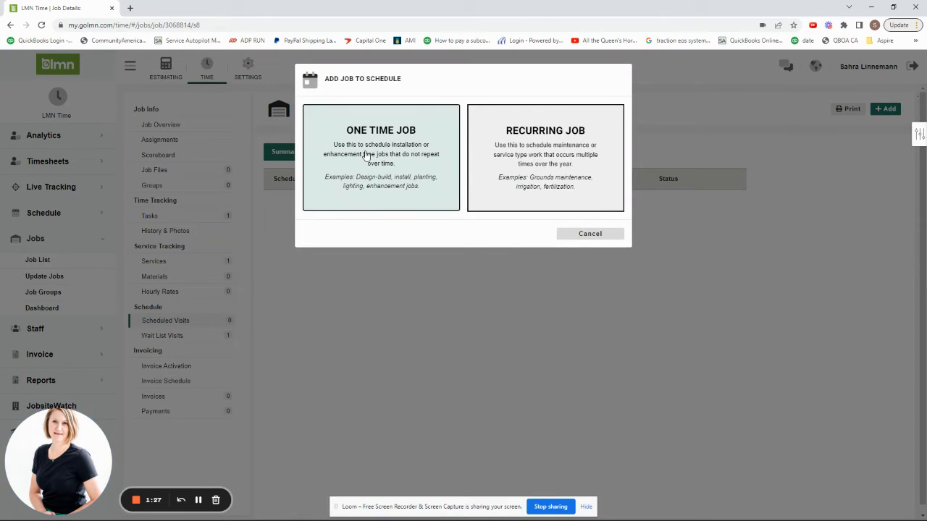
click(590, 141)
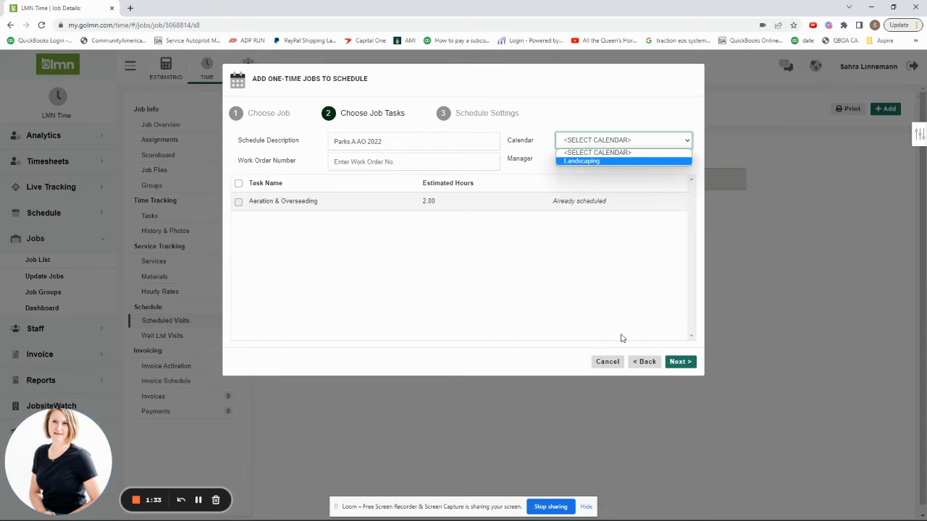
click(609, 364)
Start a recurring job schedule using Master Template 2022, then cancel the wizard.
click(883, 110)
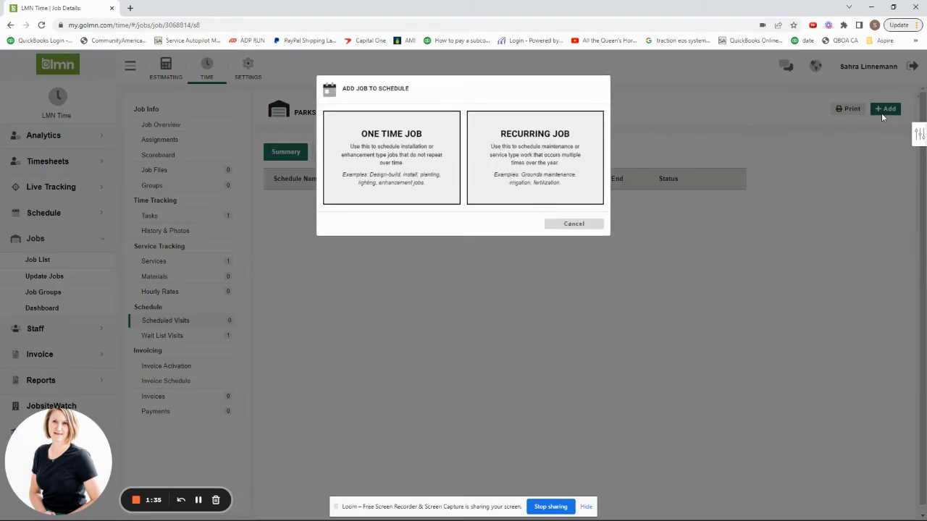
click(549, 163)
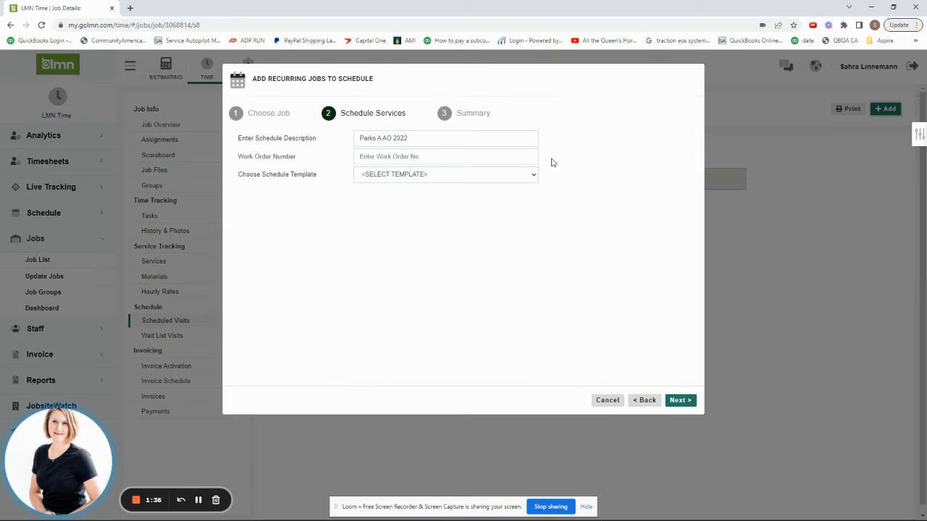
click(384, 176)
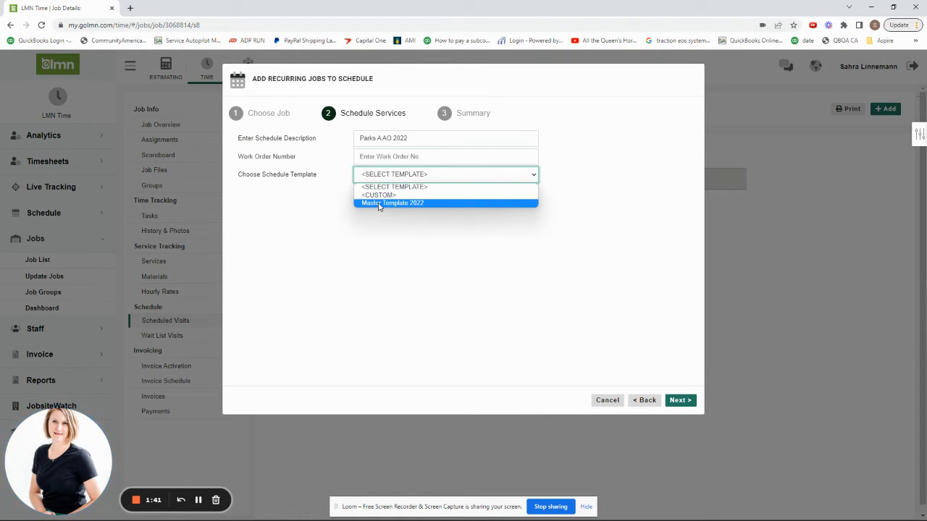
click(379, 205)
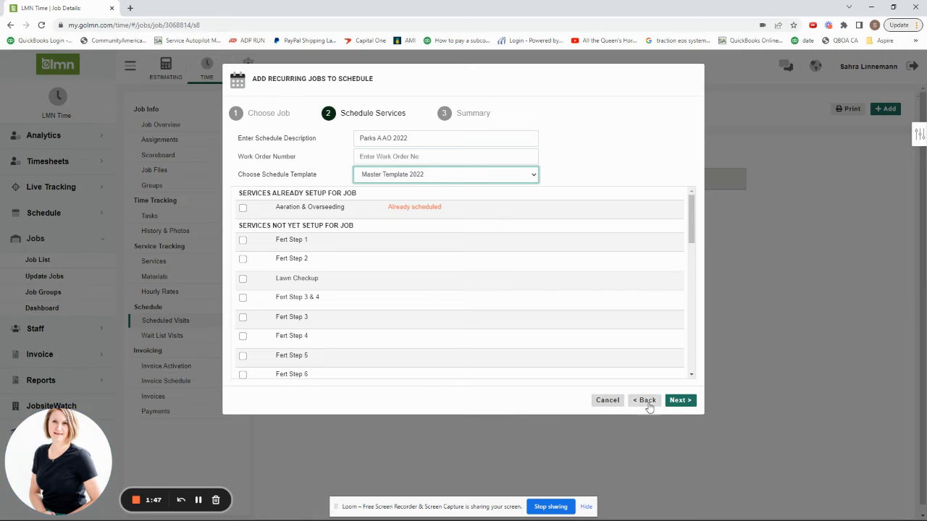
click(605, 401)
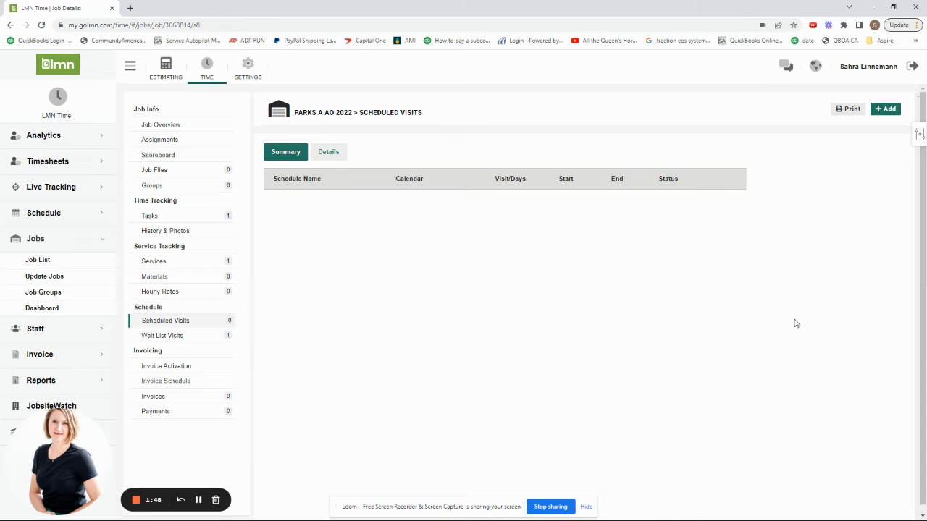
Start a one-time job schedule on the Landscaping calendar with the Aeration & Overseeding task, then cancel at schedule settings.
click(882, 115)
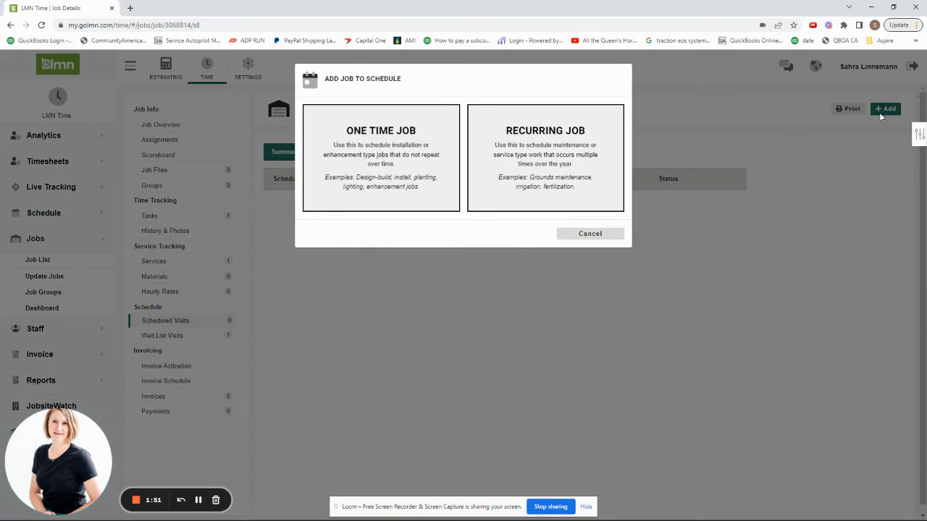
click(364, 150)
click(650, 143)
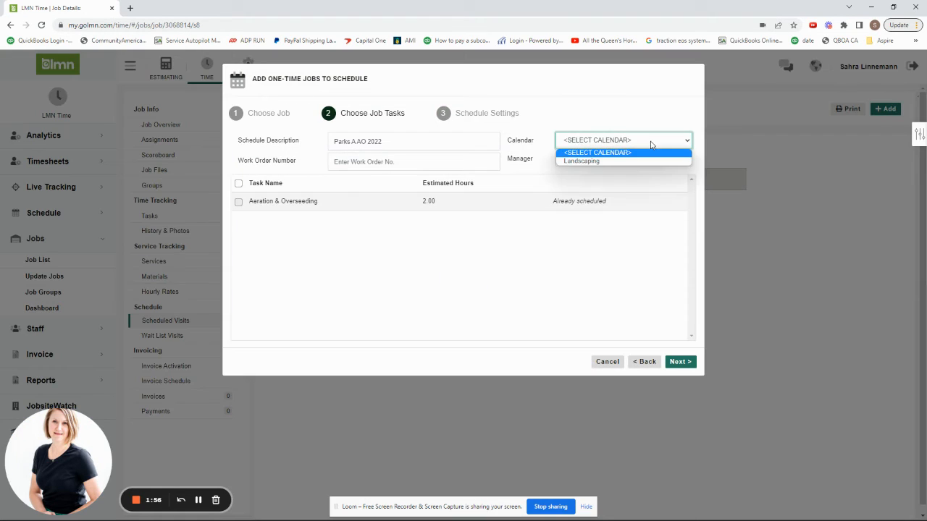
click(601, 162)
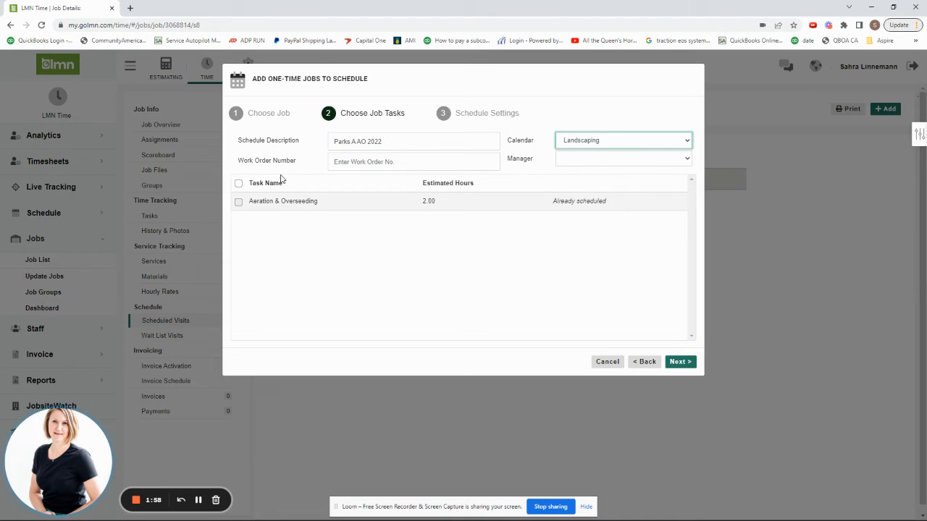
click(239, 202)
click(681, 362)
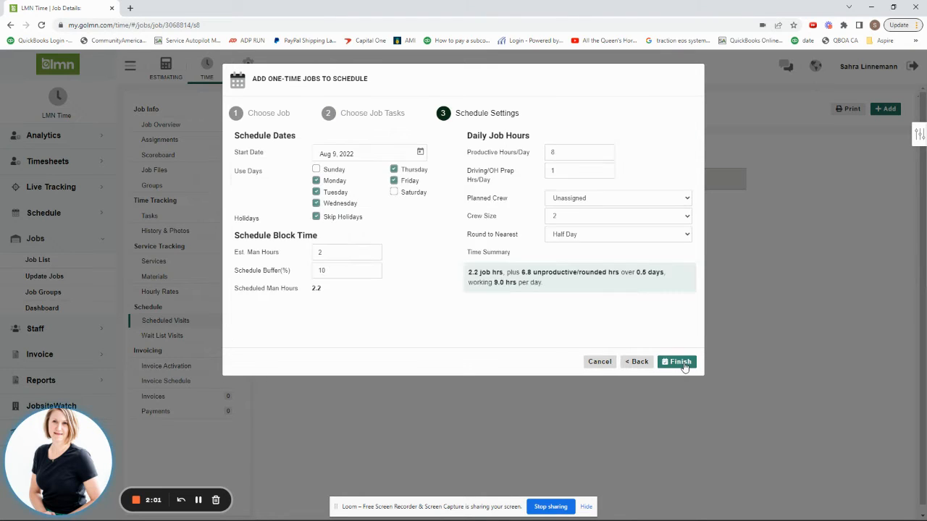
click(600, 362)
Start a recurring schedule from Master Template 2022, assigning the Aeration & Overseeding task to its service, and continue to the summary.
click(884, 108)
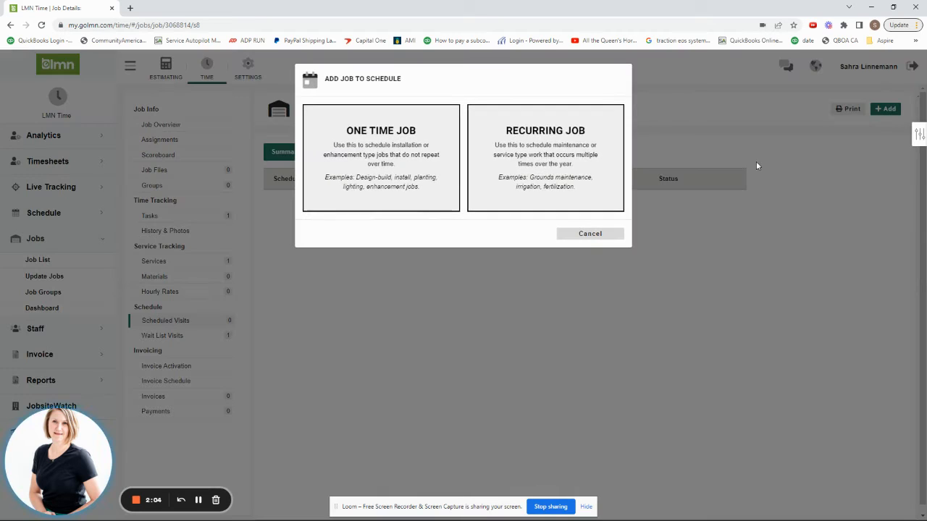
click(551, 156)
click(404, 181)
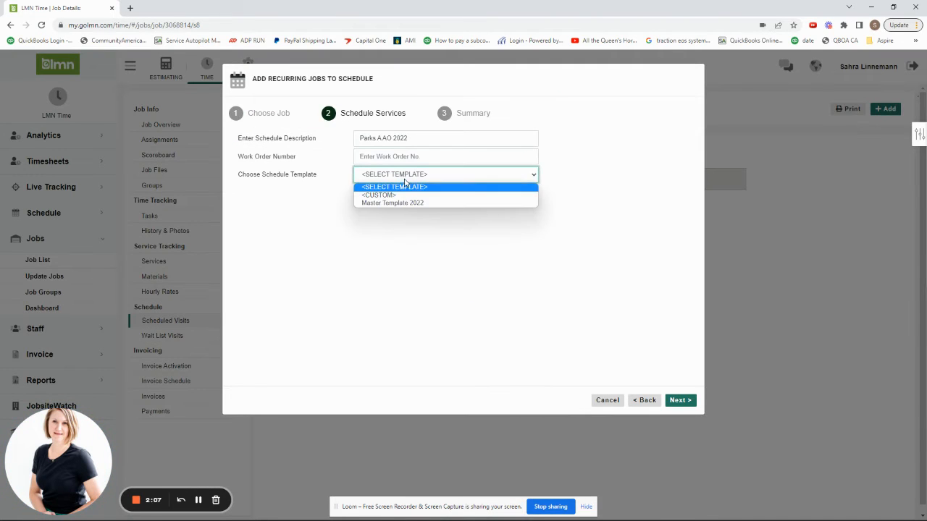
click(397, 204)
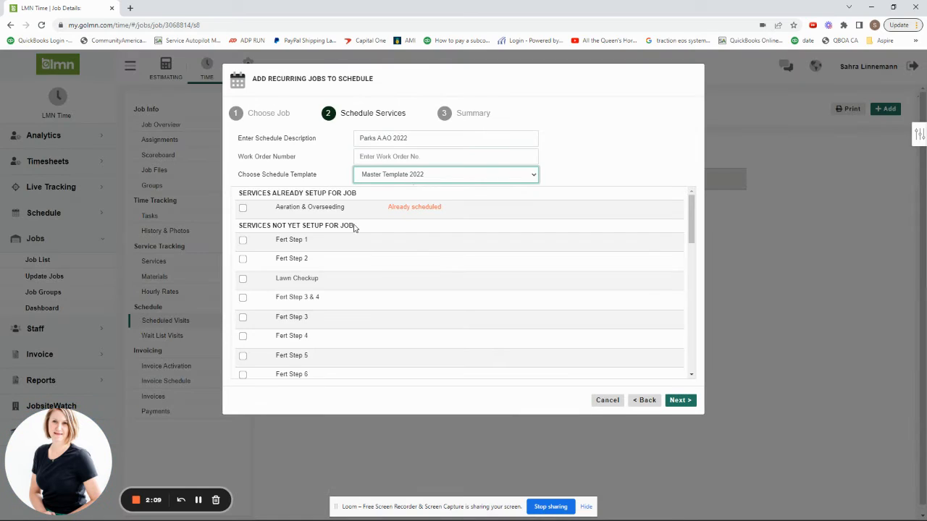
click(242, 209)
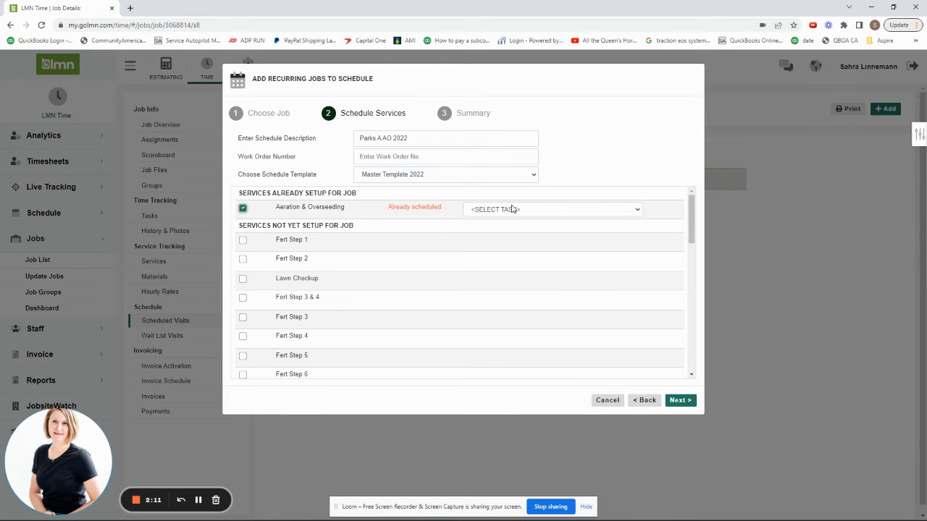
click(528, 211)
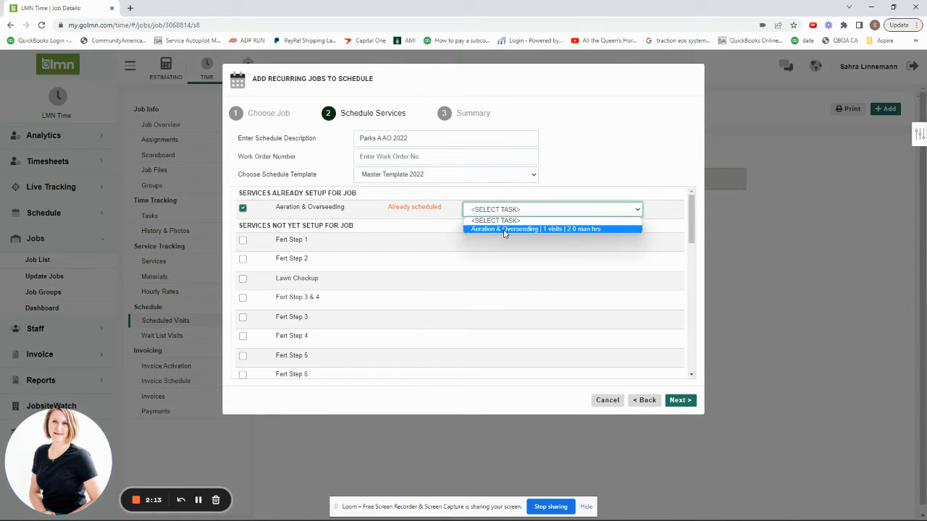
click(505, 229)
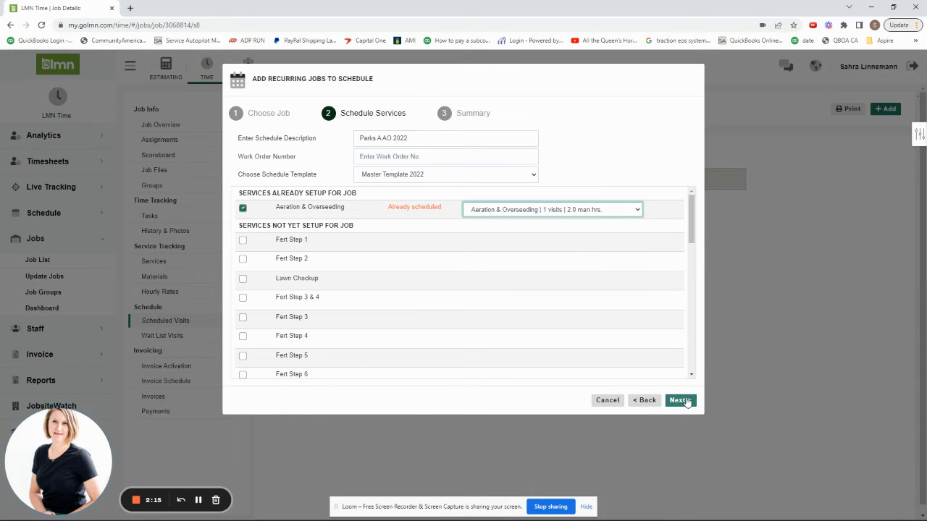
click(680, 400)
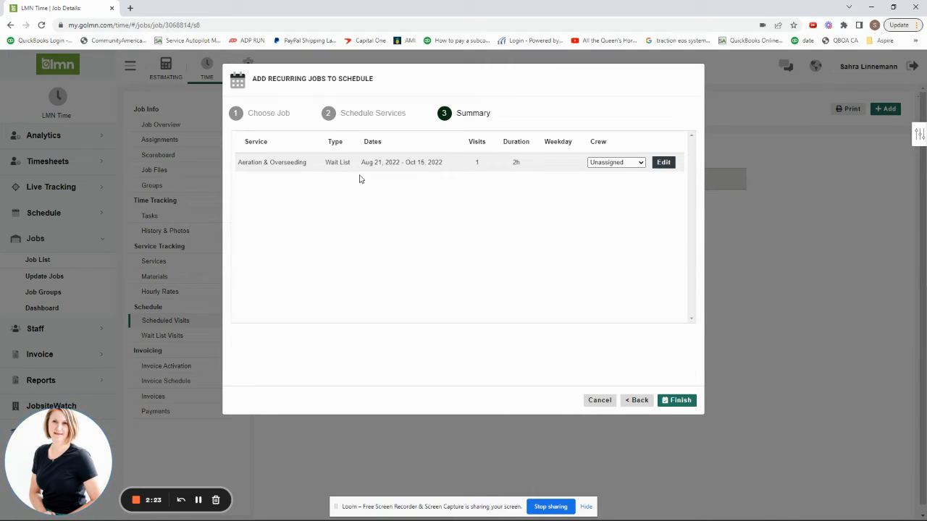
Edit the Aeration & Overseeding service, try the Manual schedule type, then cancel the edit and the wizard.
click(664, 163)
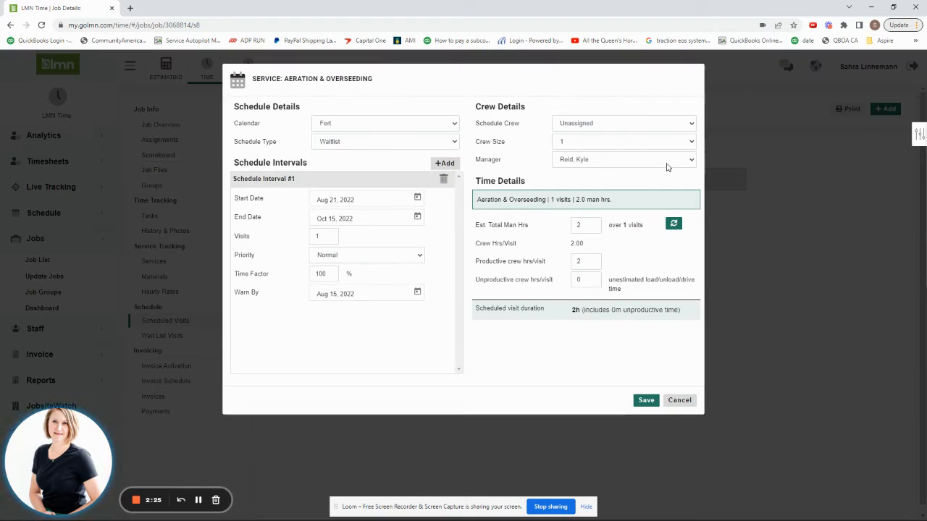
click(454, 143)
click(357, 153)
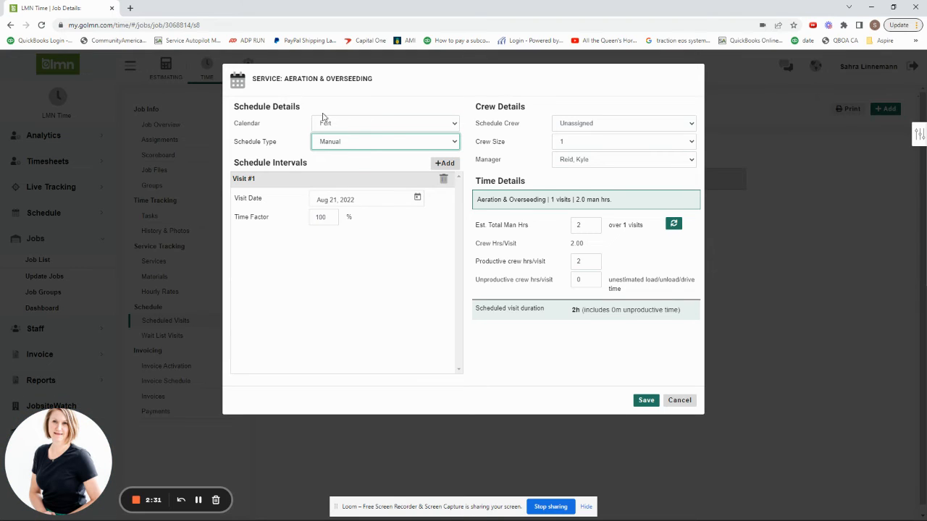
click(446, 141)
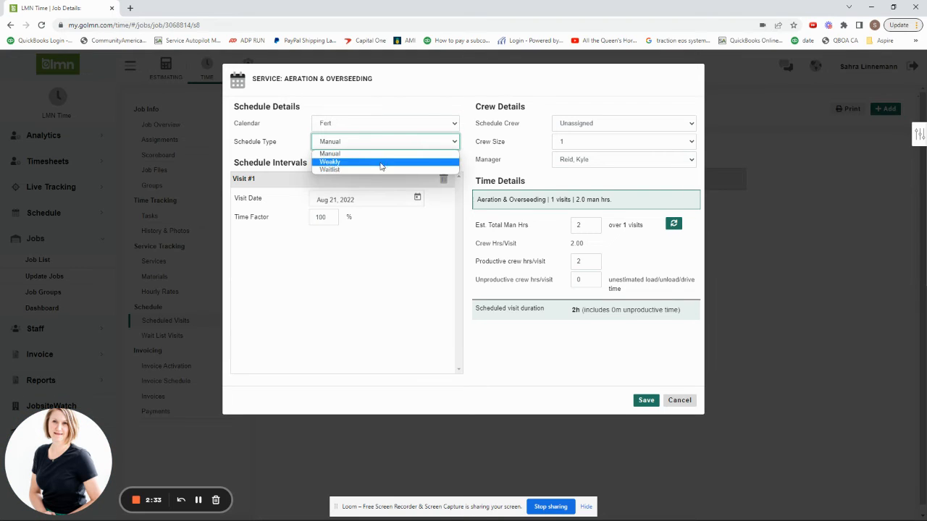
click(677, 402)
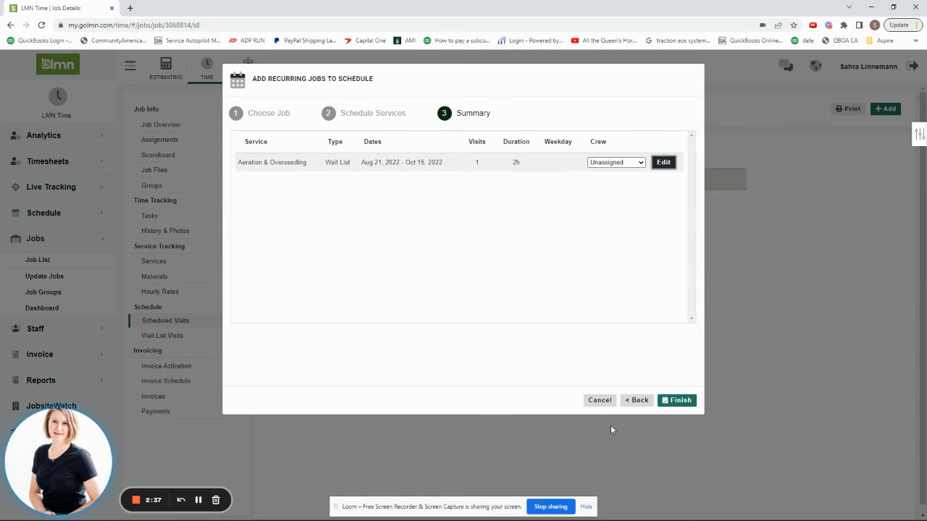
click(600, 400)
Start another recurring schedule from Master Template 2022 with the Aeration & Overseeding task and proceed to the summary.
click(887, 109)
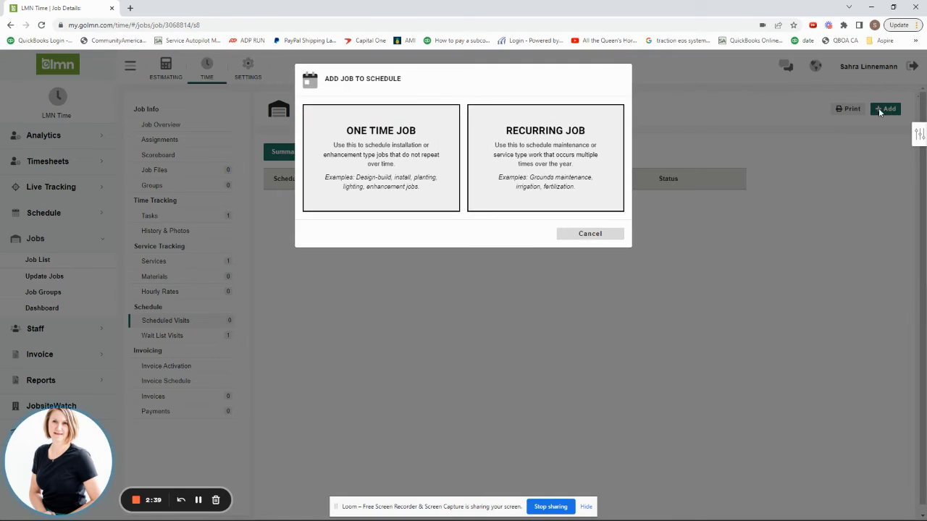
click(530, 158)
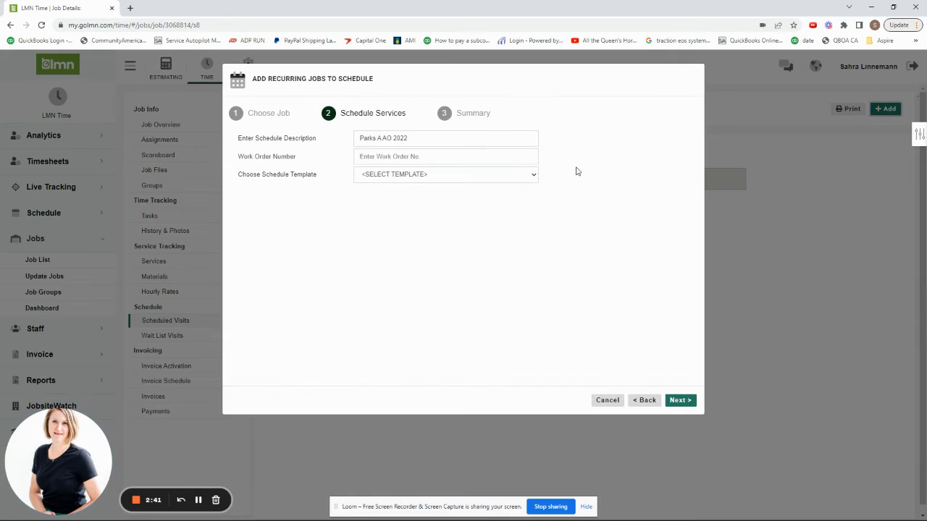
click(529, 178)
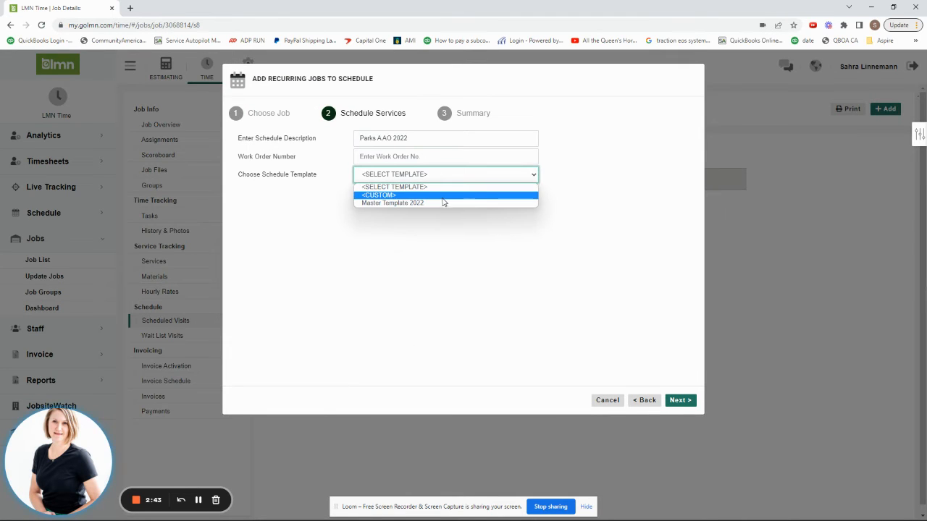
click(443, 203)
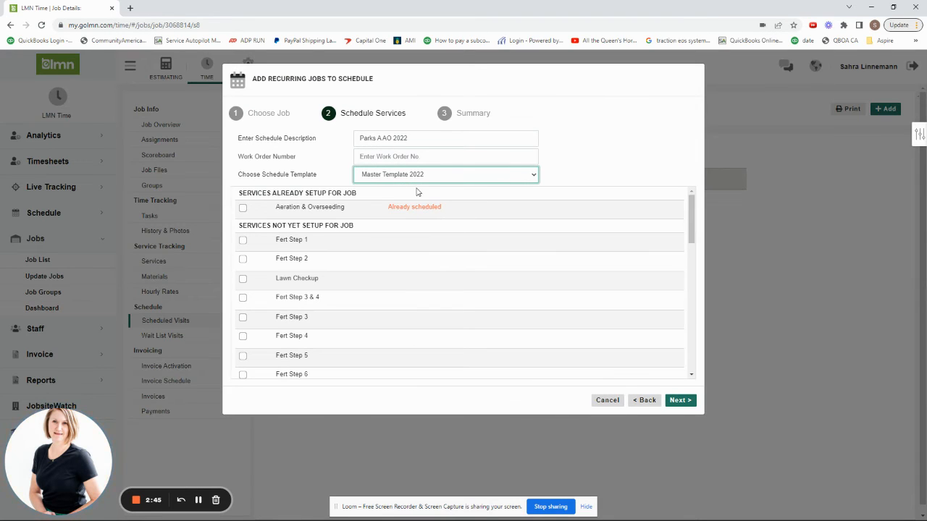
click(244, 209)
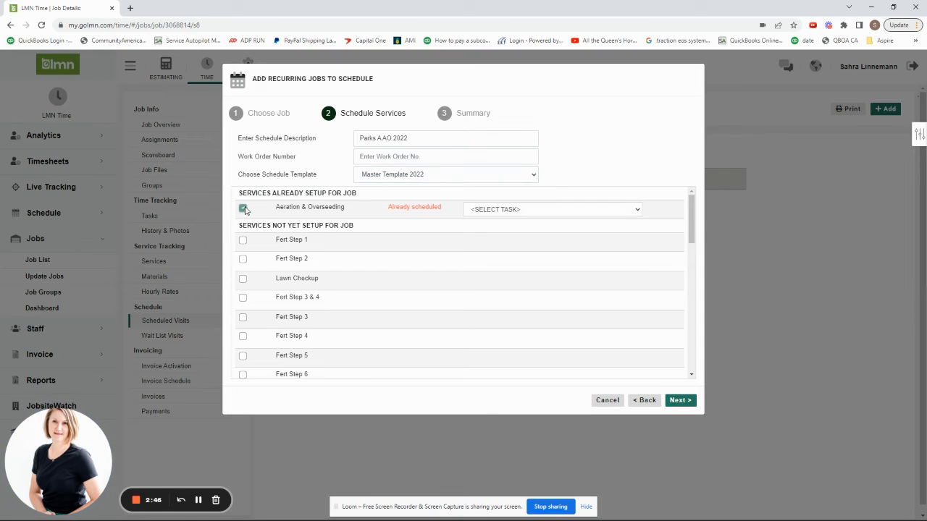
click(537, 214)
click(511, 229)
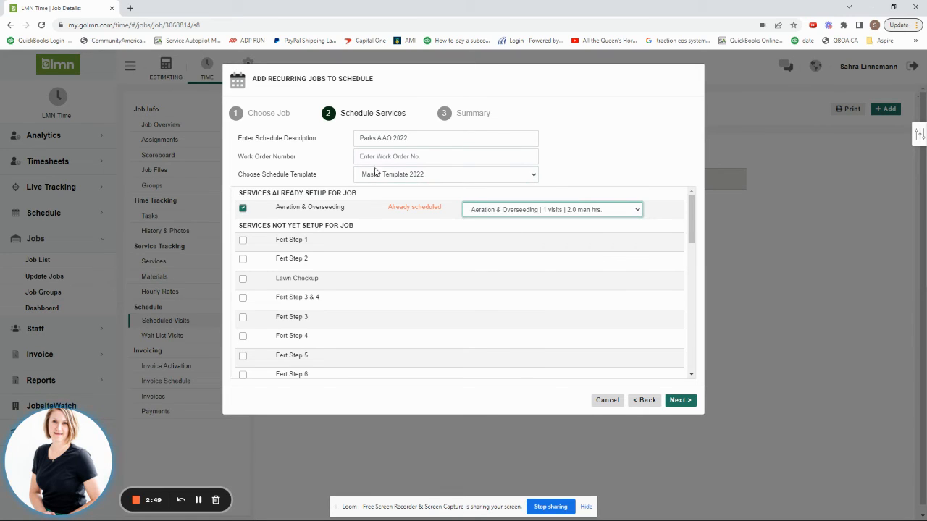
click(678, 402)
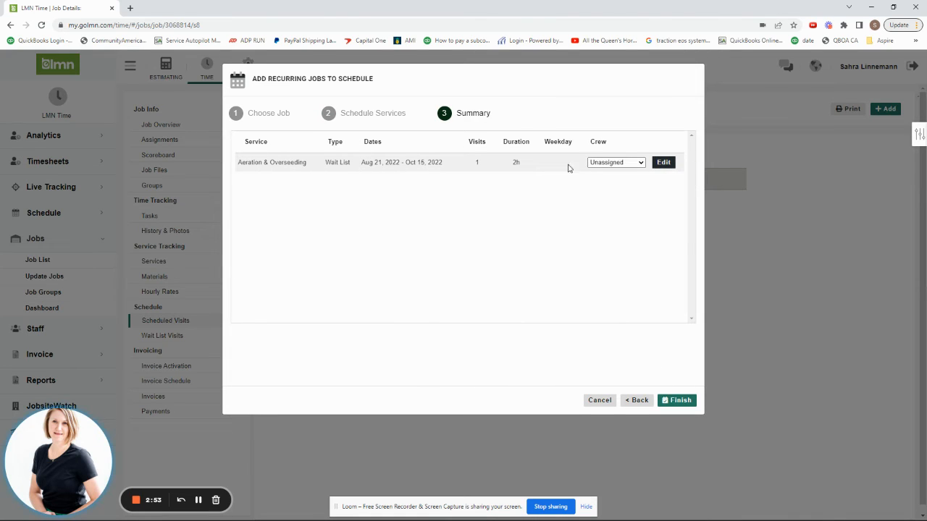
Try switching the Aeration & Overseeding service to a Manual schedule type, then cancel the edit and abandon the wizard.
click(665, 162)
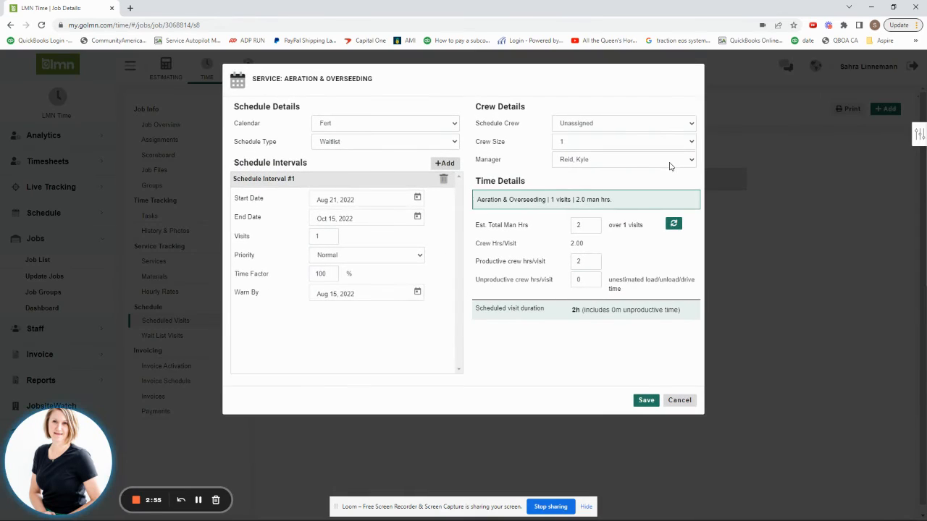
click(449, 143)
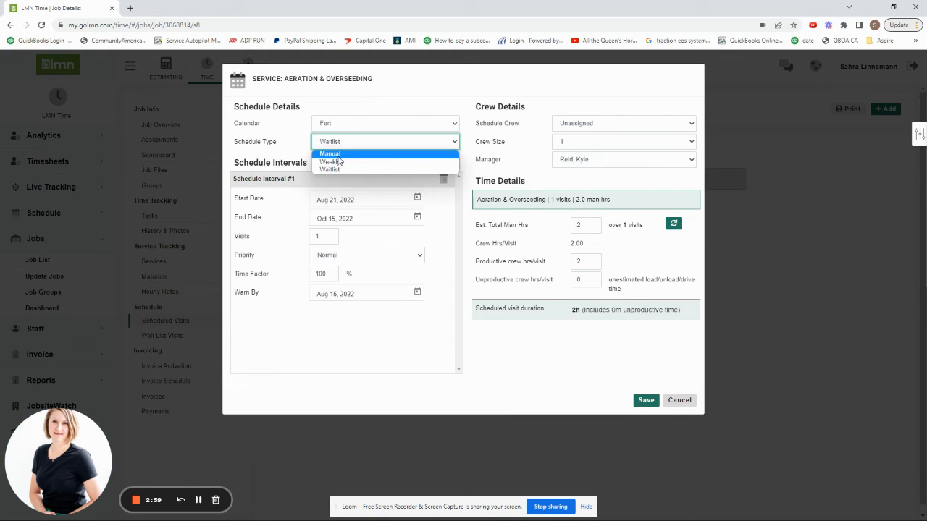
click(332, 153)
click(456, 129)
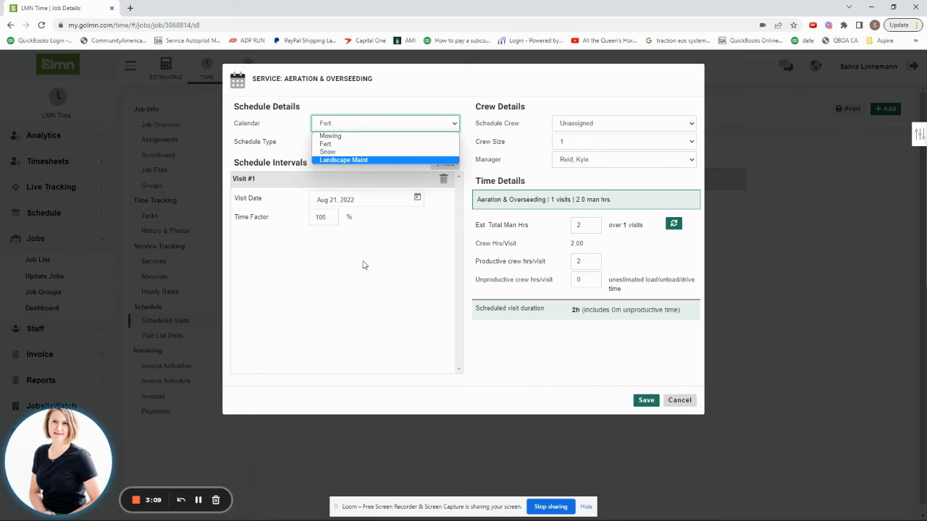
click(432, 297)
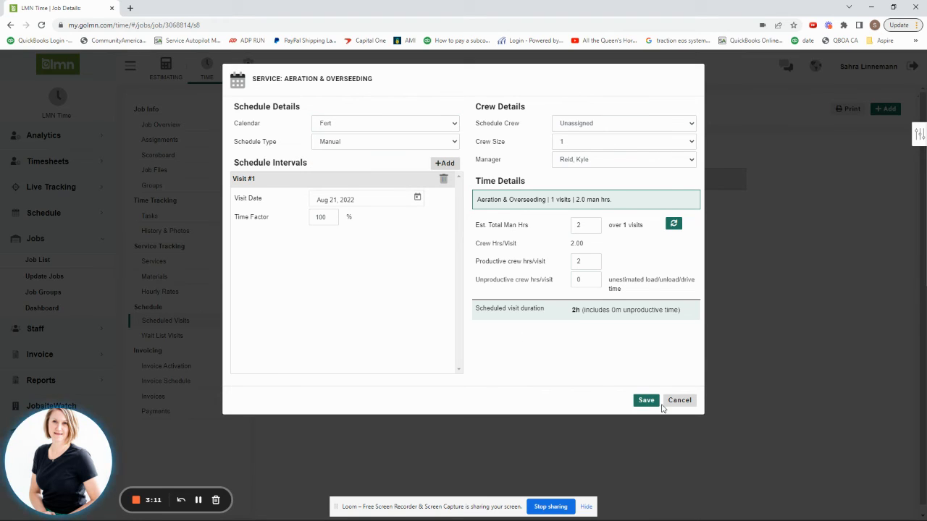
click(679, 400)
click(677, 400)
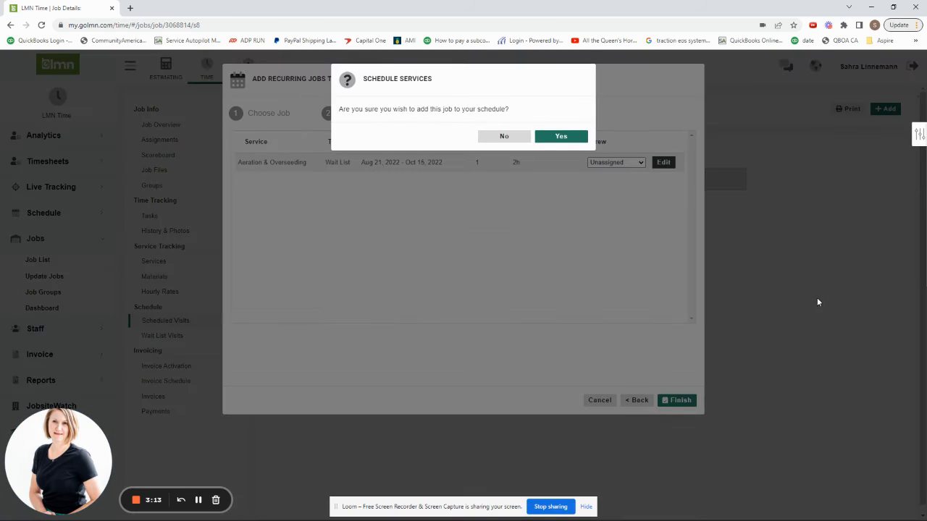
click(500, 136)
click(601, 403)
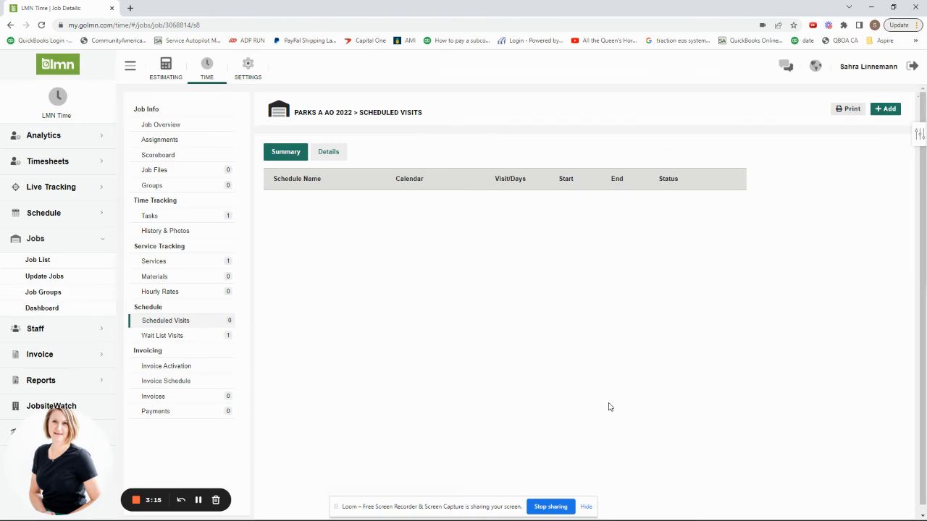
Start a recurring schedule with the CUSTOM template, assign the Aeration & Overseeding task to its service, and continue to the summary.
click(886, 110)
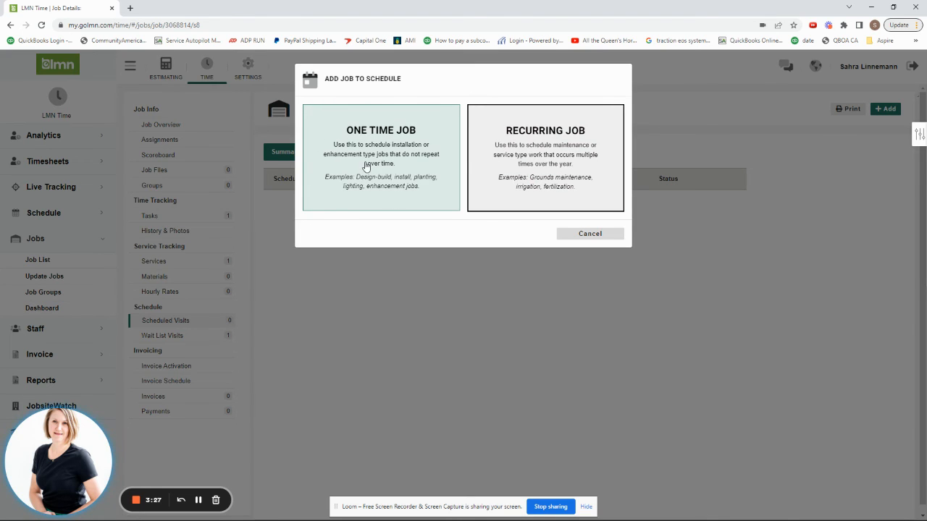
click(564, 162)
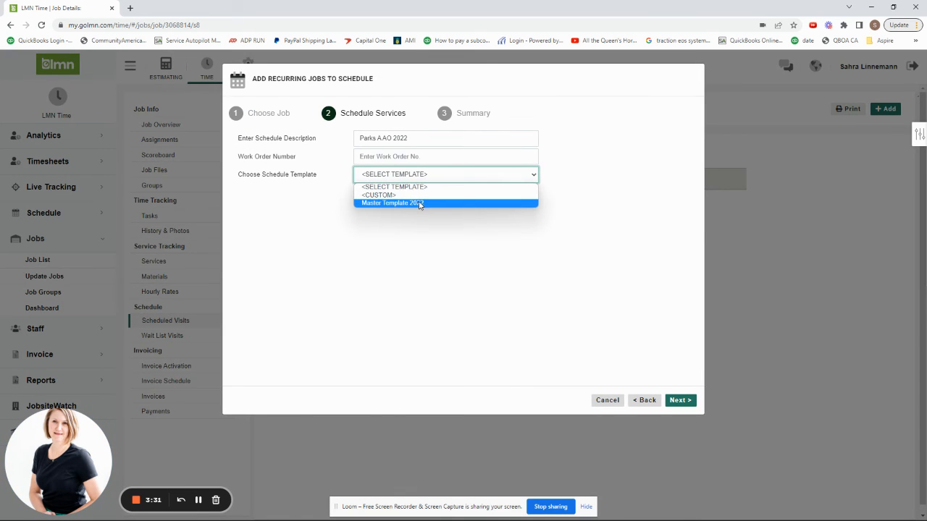
click(420, 203)
click(409, 177)
click(379, 195)
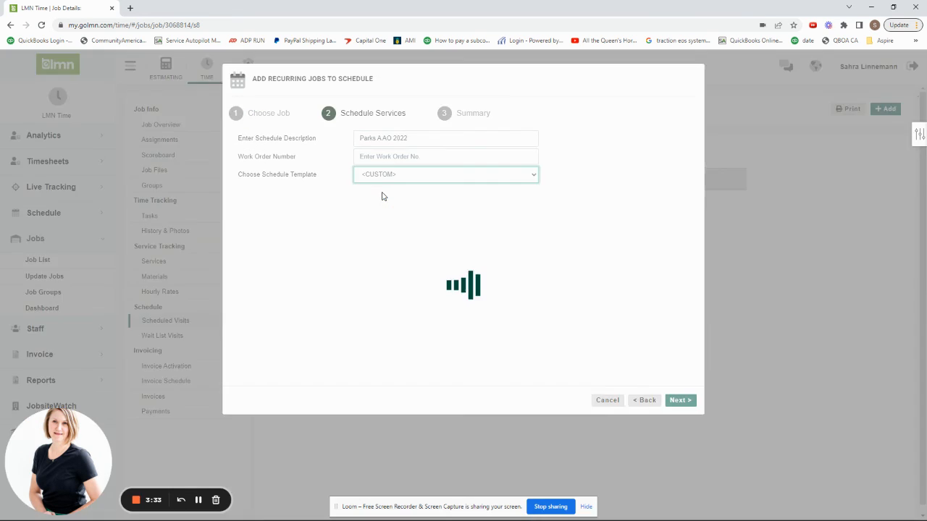
click(242, 209)
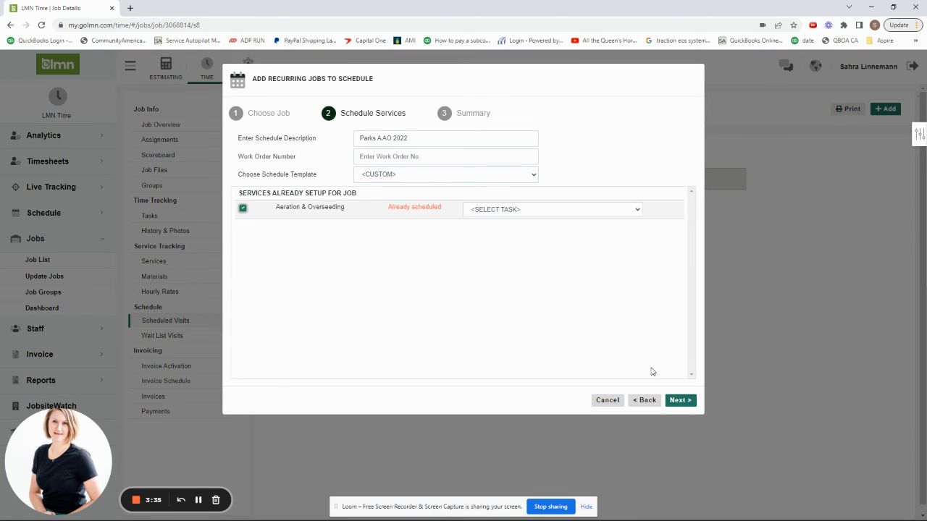
click(514, 211)
click(495, 227)
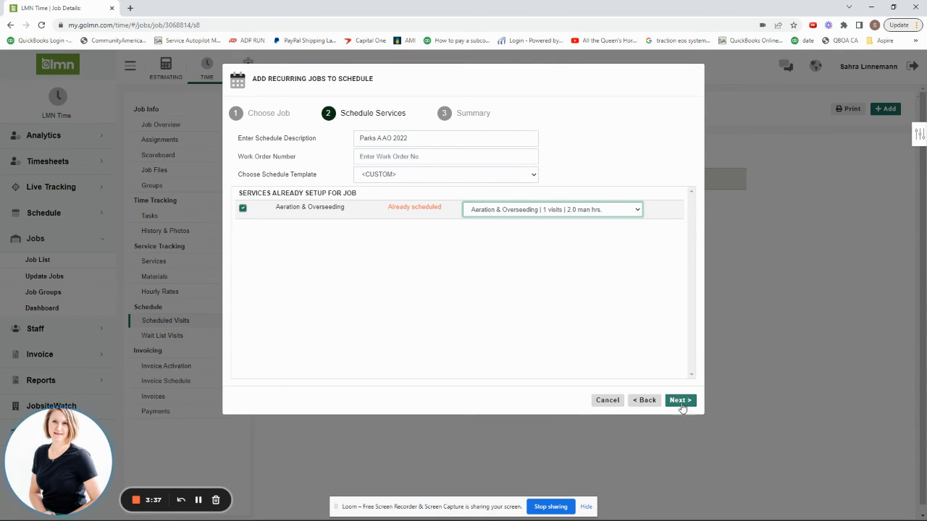
click(680, 401)
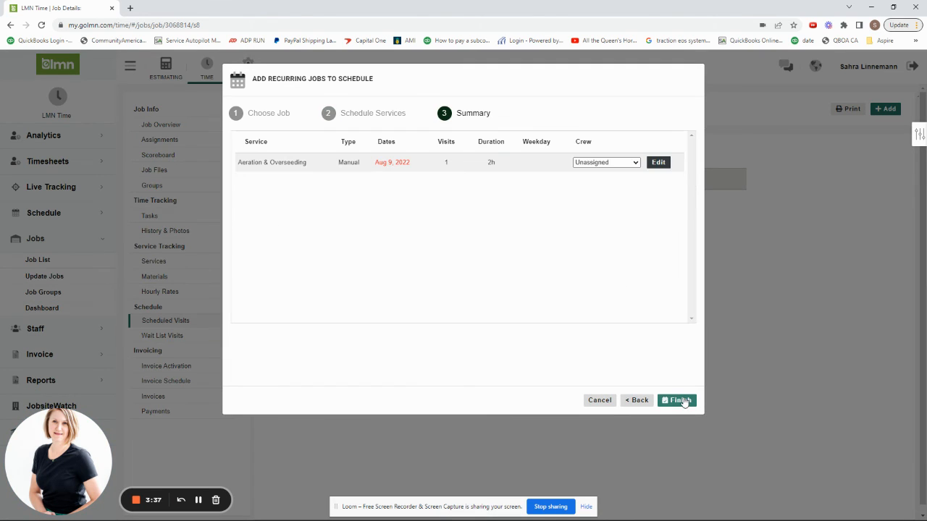
Edit the Aeration & Overseeding service and pick a different calendar for it.
click(659, 163)
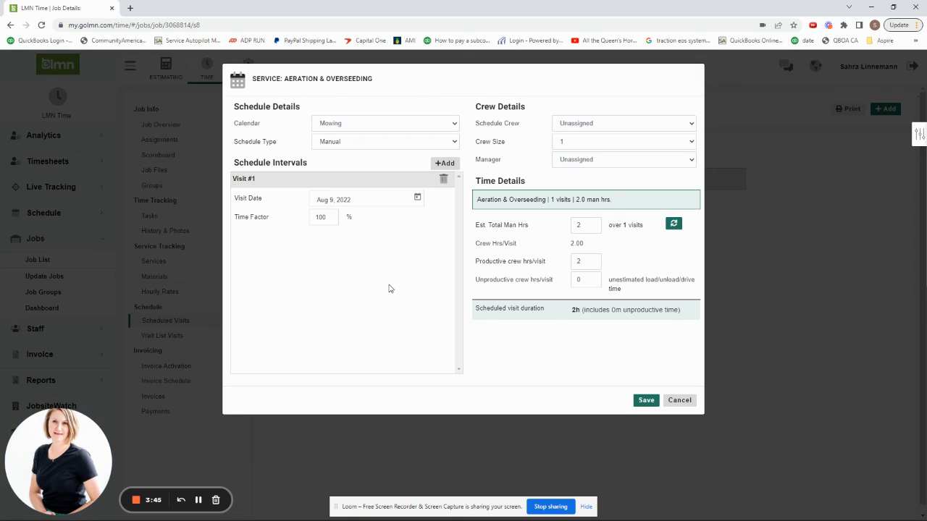
click(386, 124)
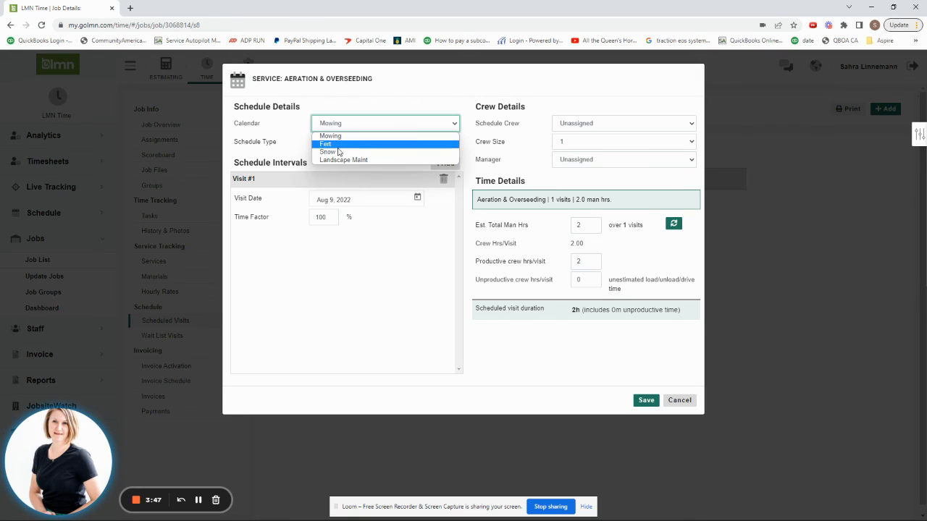